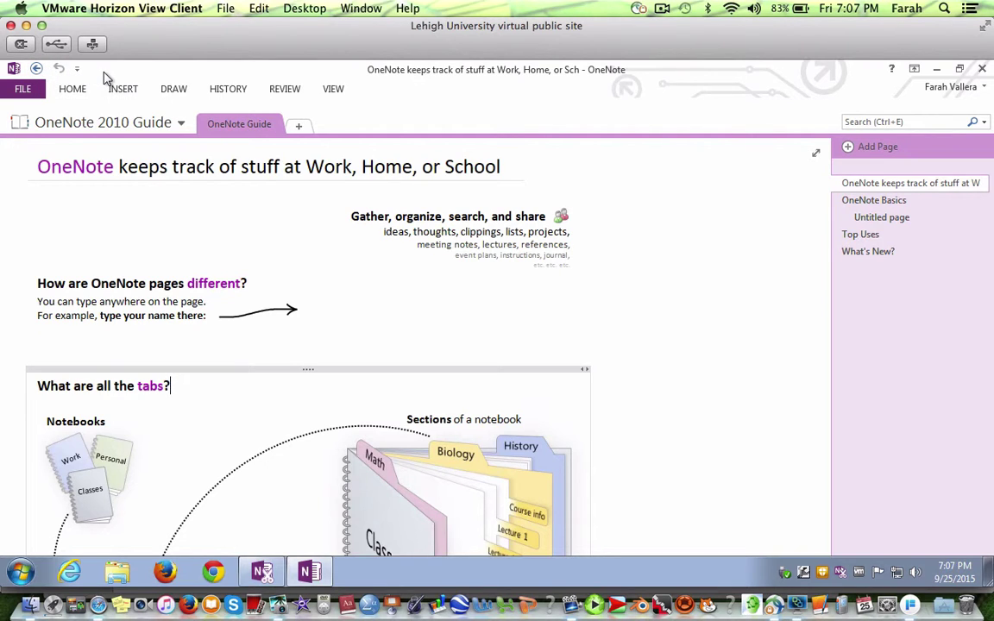
Pin the HOME ribbon open, then open and close the notebook dropdown.
left_click(71, 90)
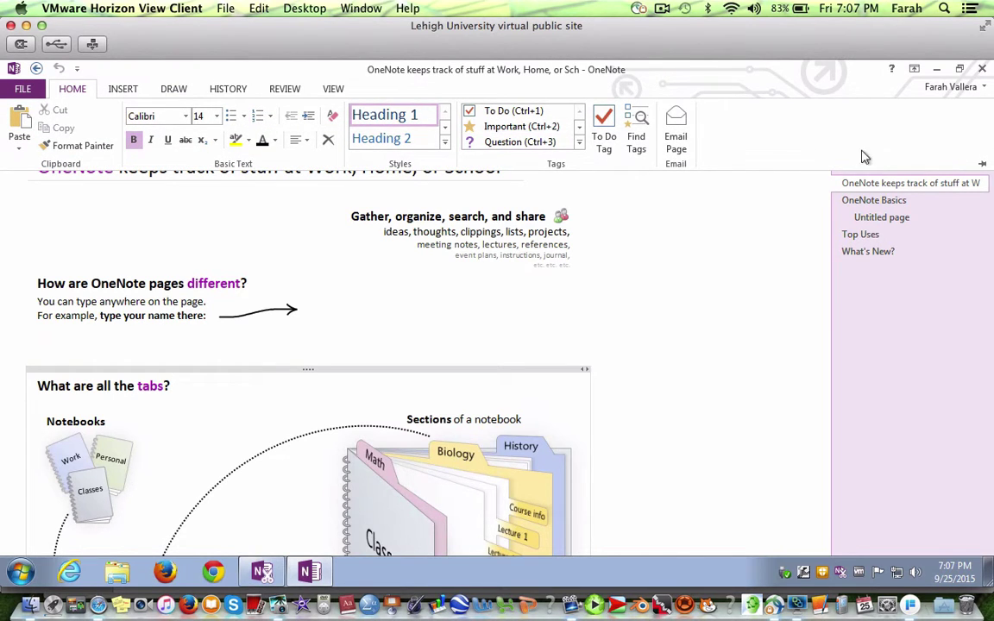
left_click(981, 167)
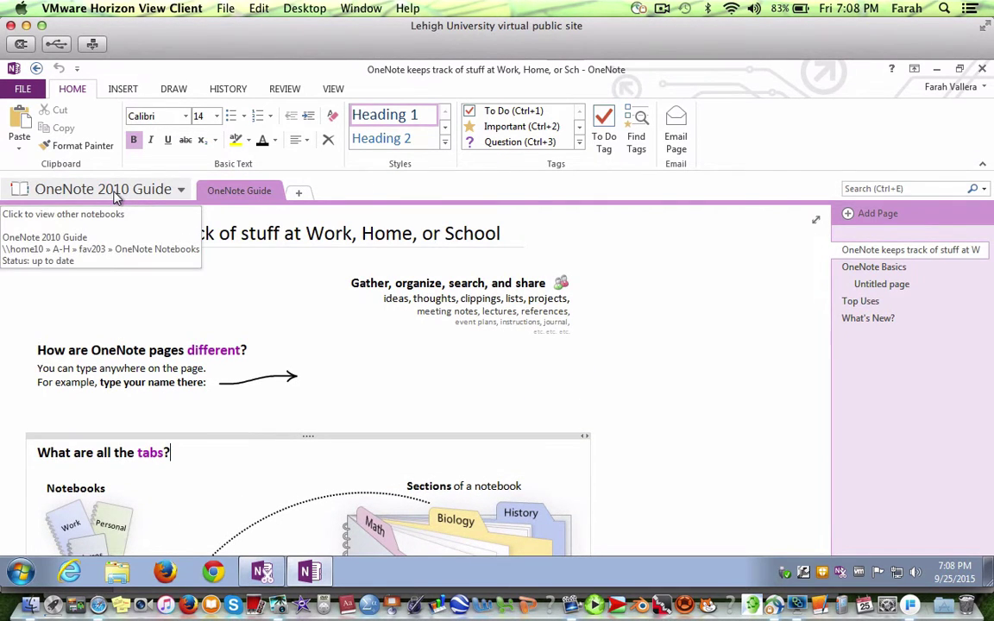
left_click(182, 192)
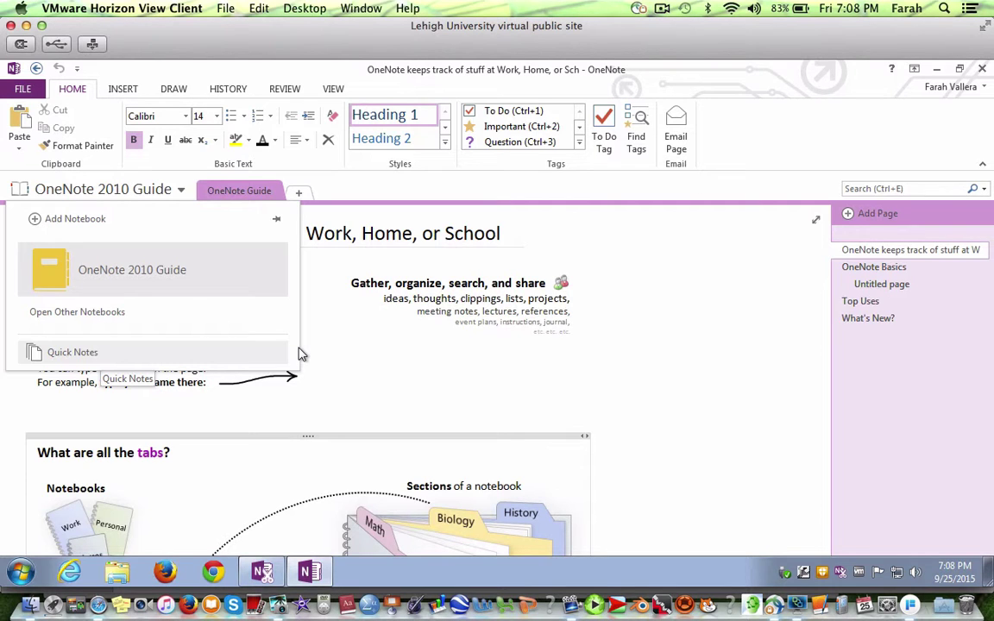
Add new sections named Home Tasks and School Tasks.
left_click(298, 193)
type("Home Tasks")
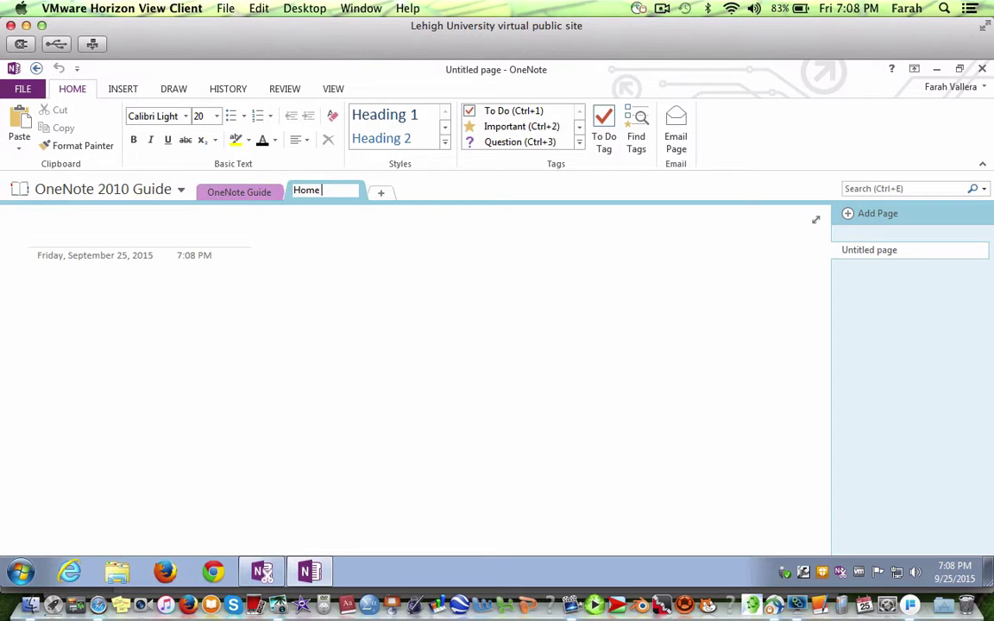
left_click(396, 239)
left_click(372, 195)
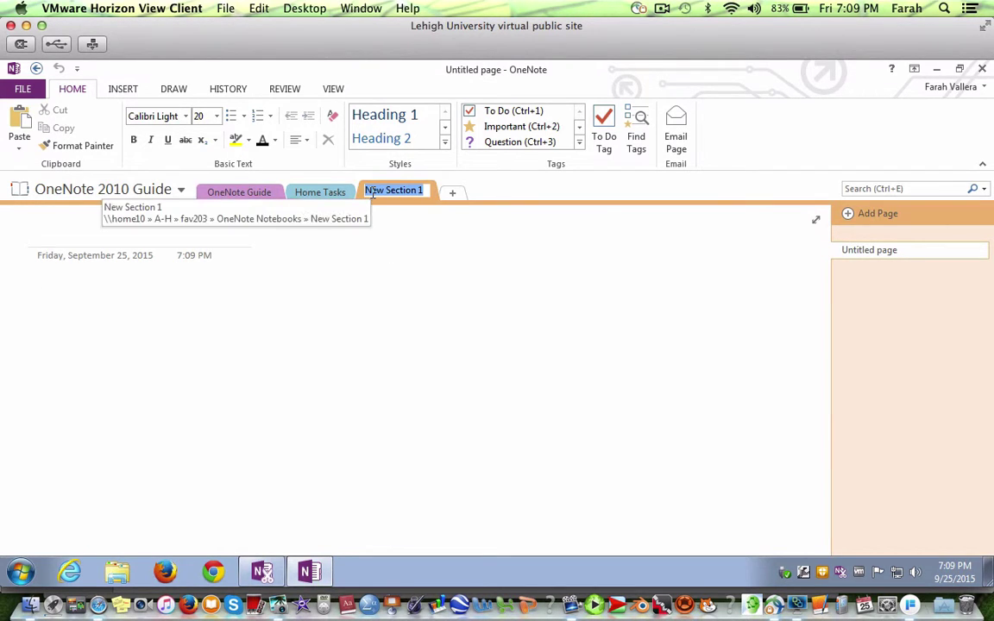
type("School T")
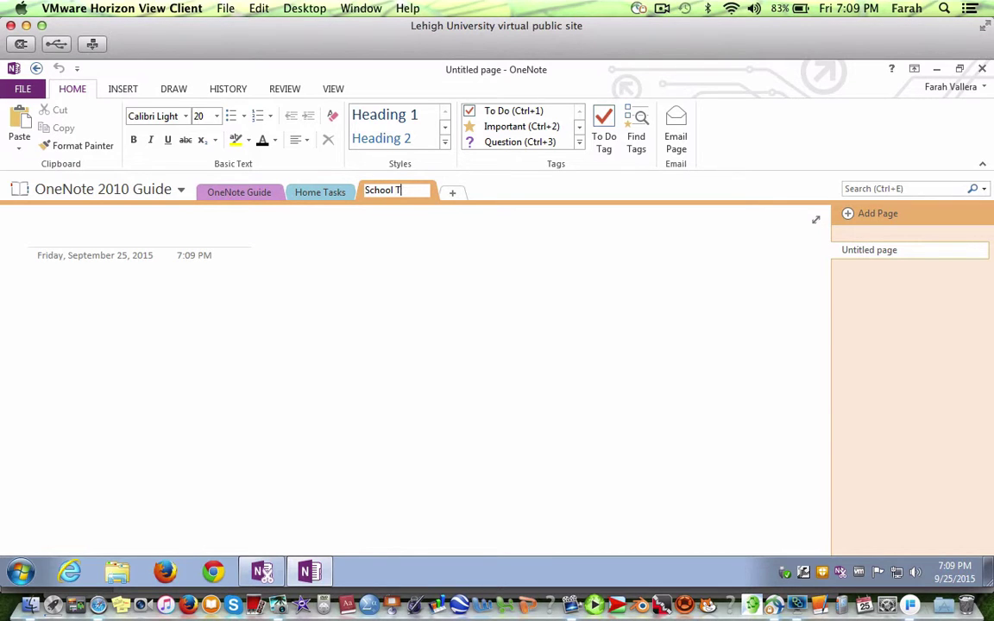
type("asks")
key("Return")
Add a Work Tasks section and drag it between Home Tasks and School Tasks.
right_click(497, 191)
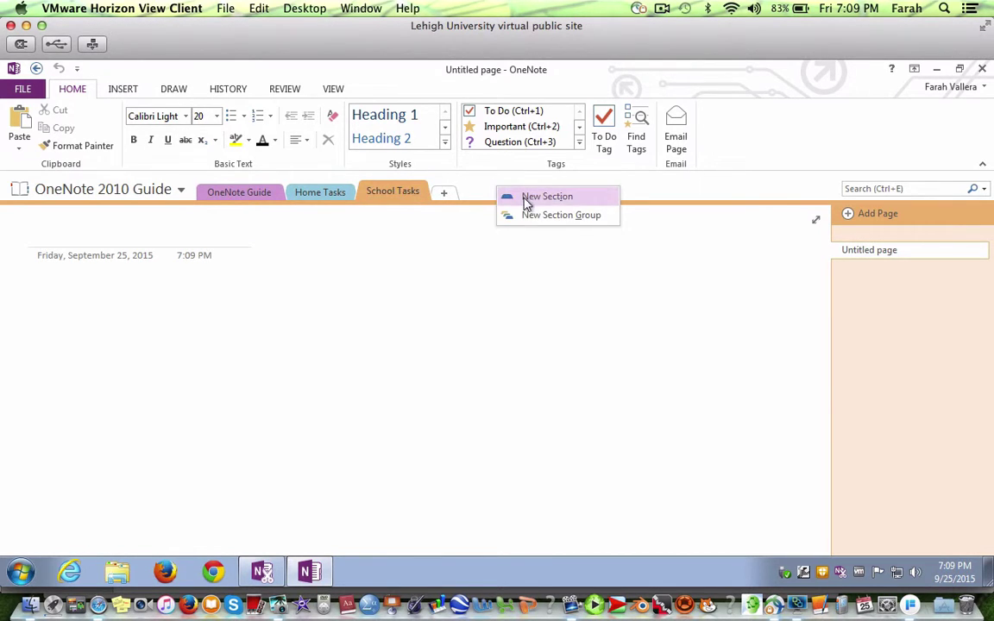
left_click(526, 203)
key("BackSpace")
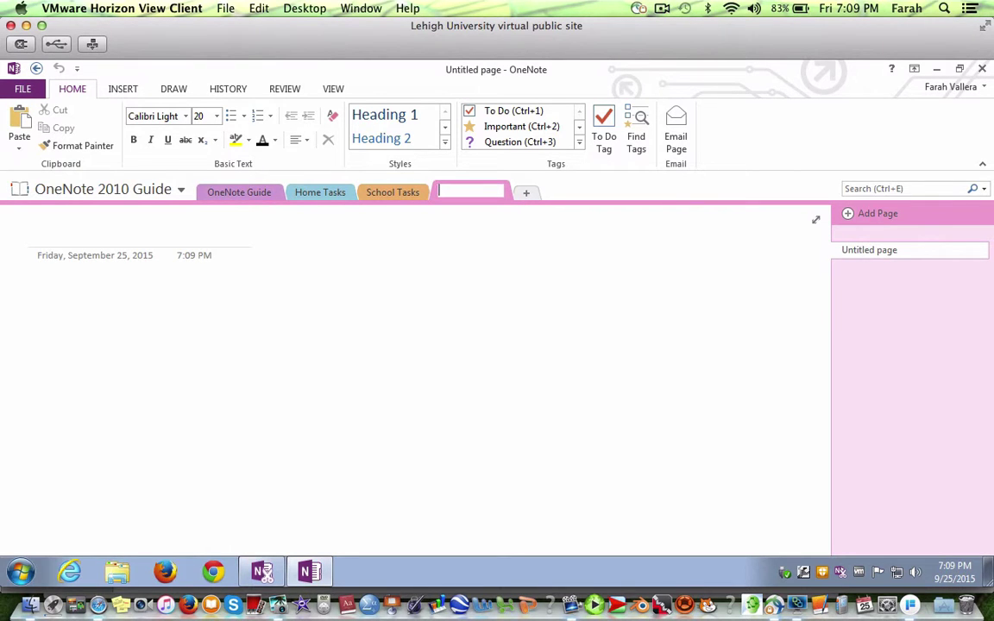
type("Work Tasks")
key("Return")
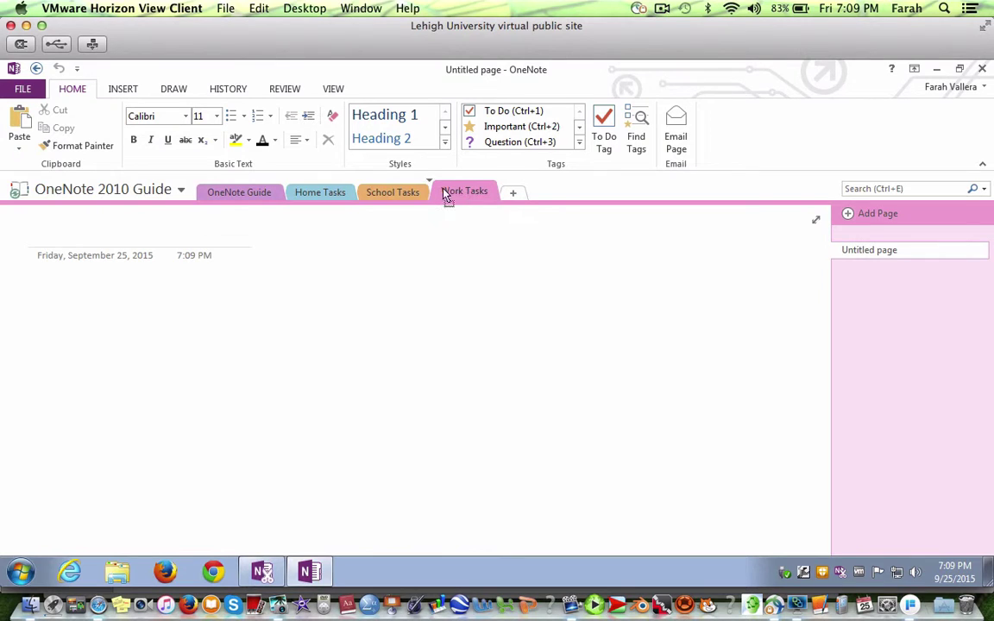
left_click_drag(370, 197, 373, 195)
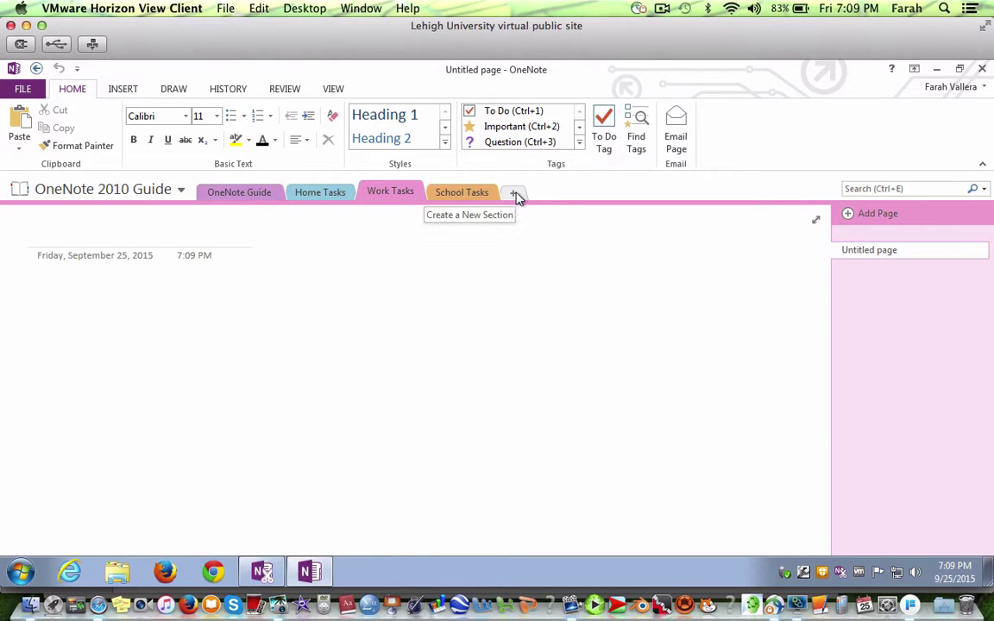
Create a section group named Tasks and move Work Tasks into it.
right_click(562, 192)
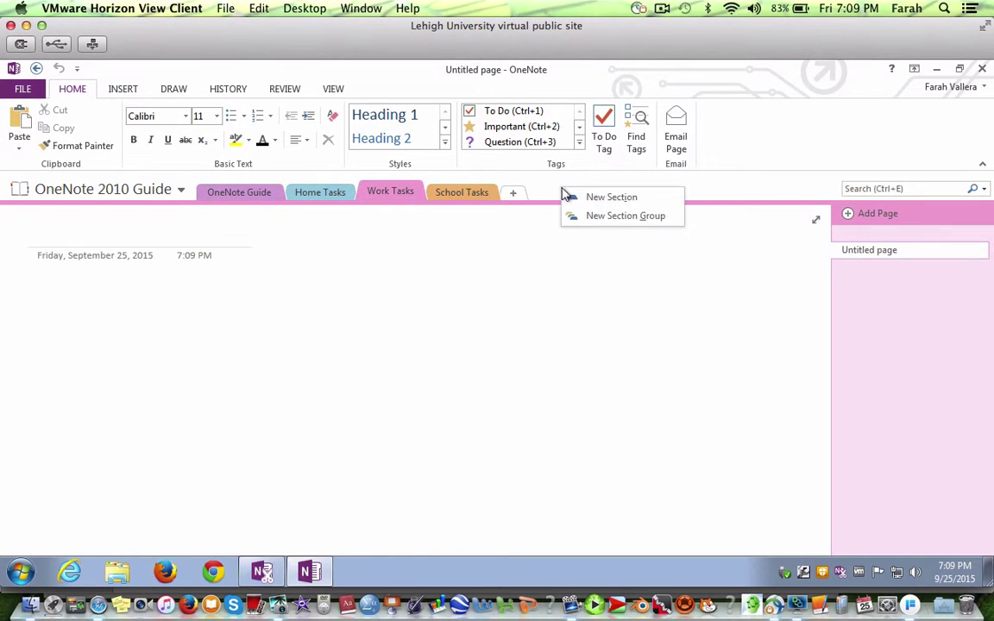
left_click(586, 218)
type("Tasks")
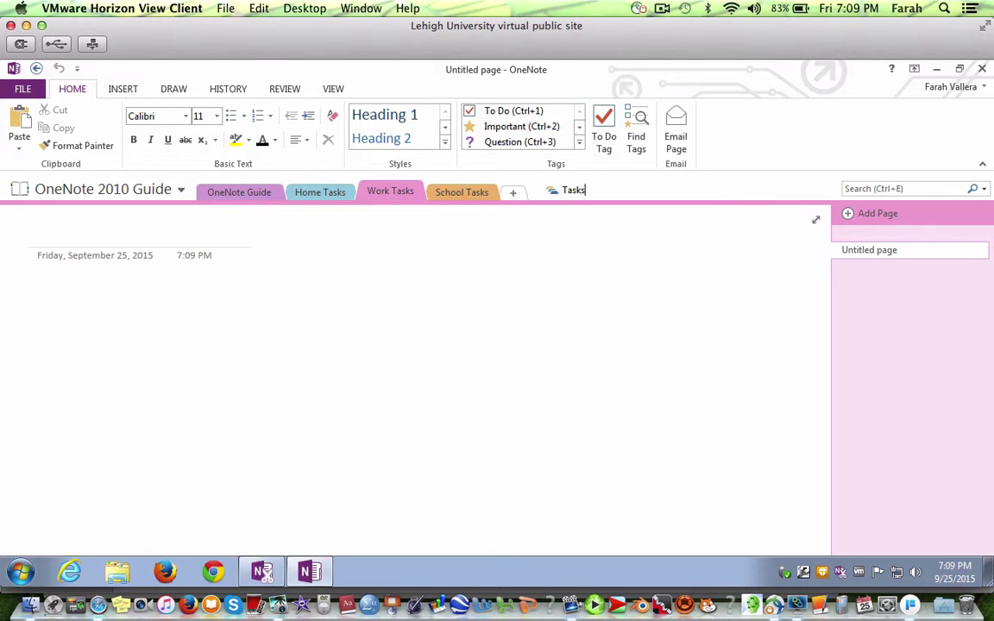
key("Return")
left_click_drag(377, 191, 570, 198)
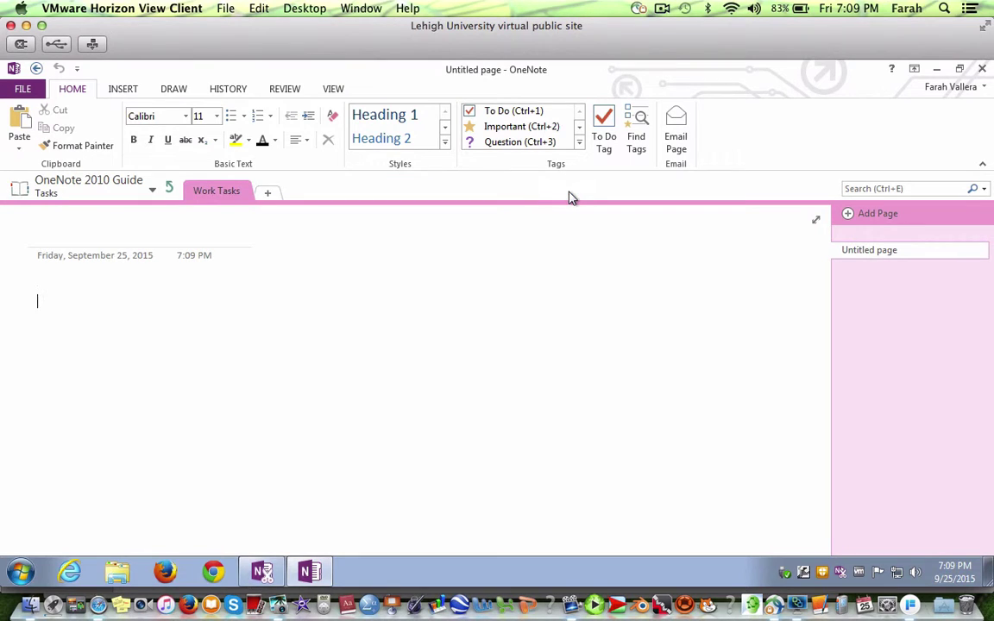
left_click(169, 188)
Delete School Tasks, name a new section Collaborate, and title its page 'Ideas for Event'.
right_click(336, 195)
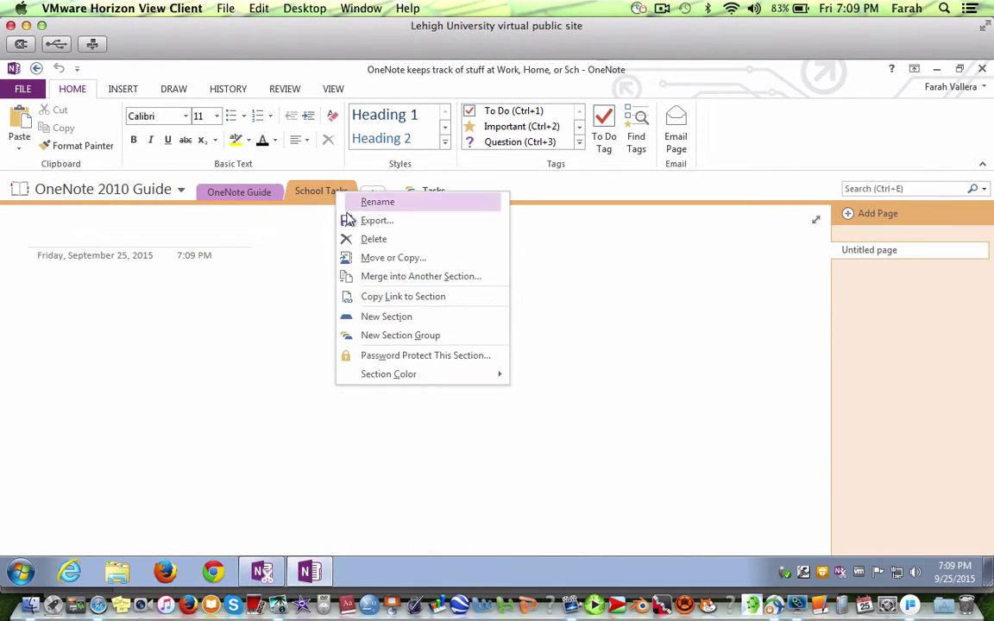
left_click(363, 238)
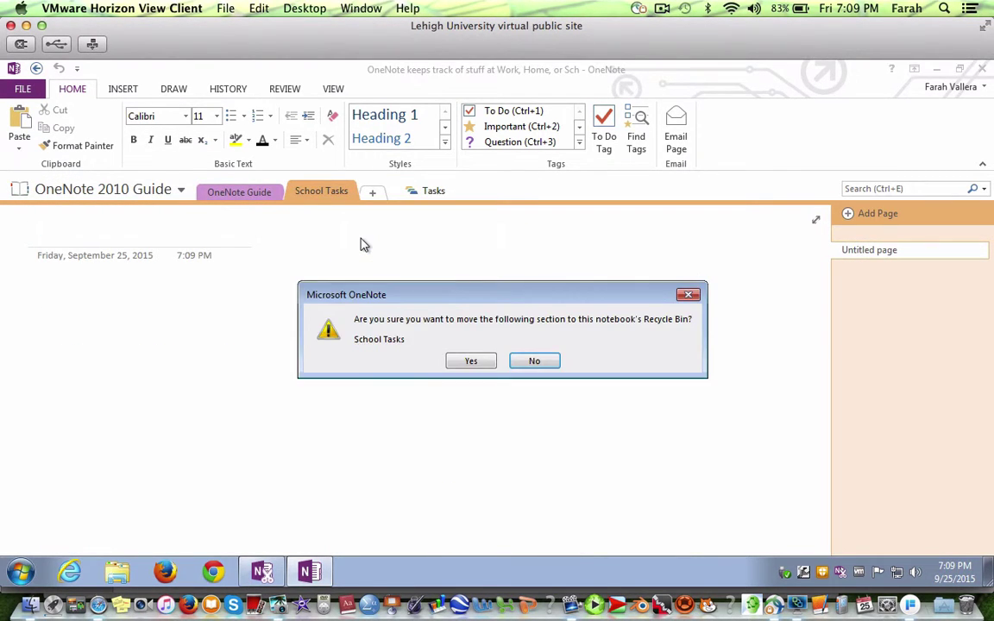
left_click(470, 363)
left_click(377, 195)
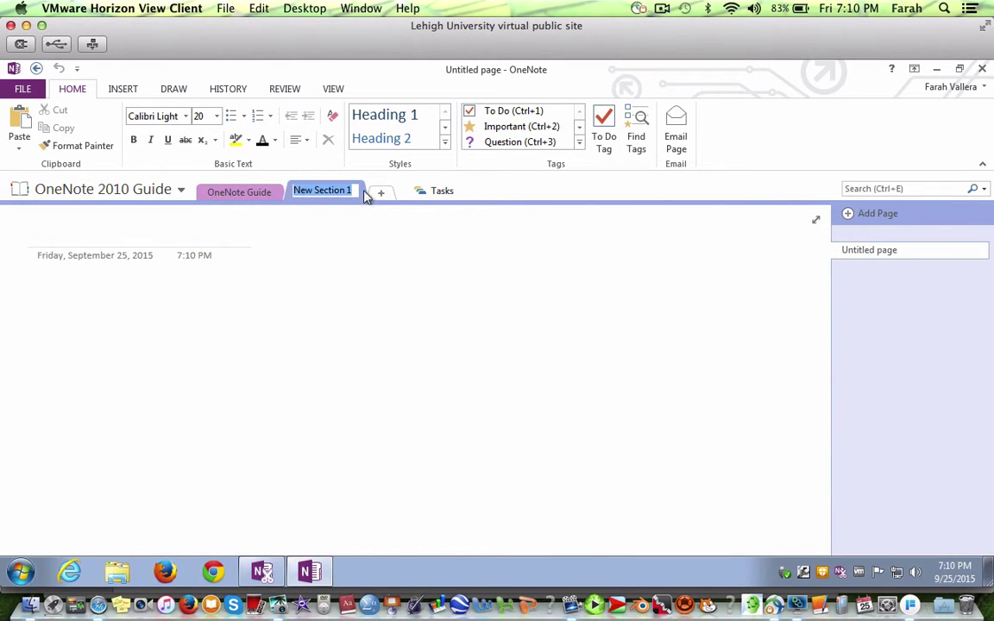
type("Colla")
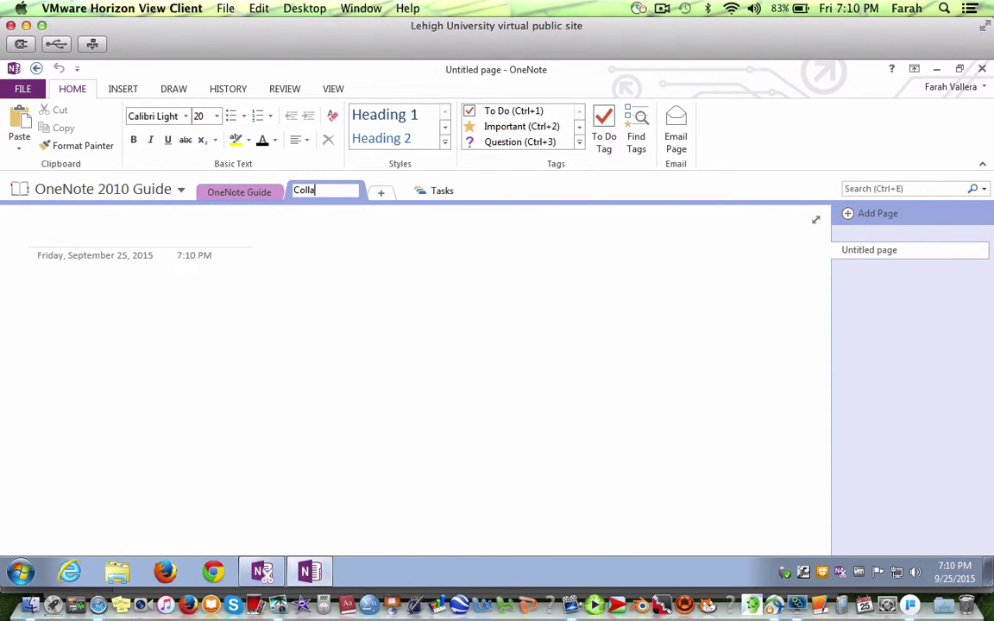
type("borate")
key("Return")
type("Ideas for Event")
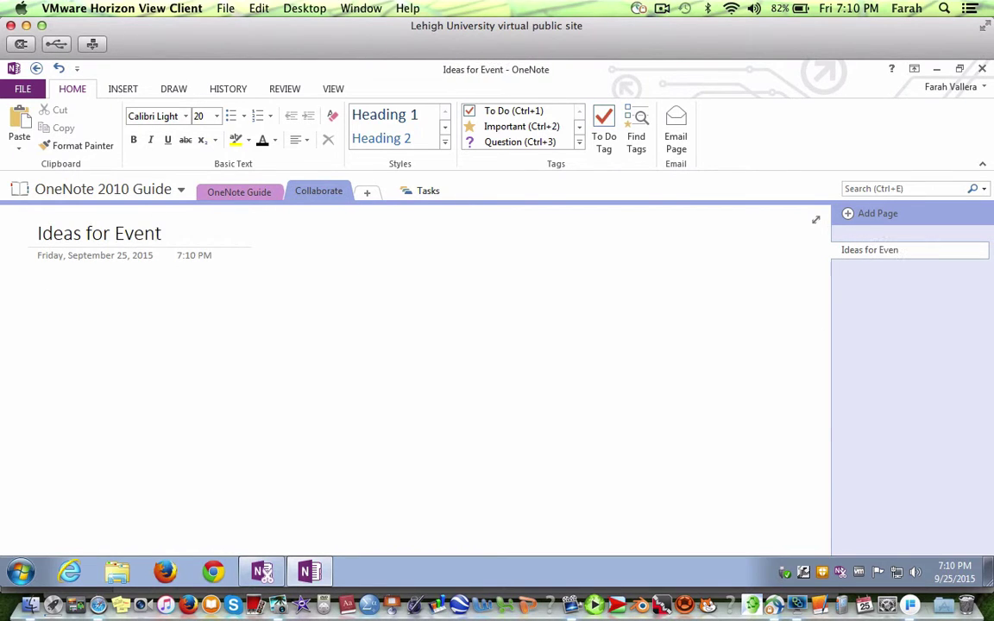
Add Contacts and Assignments pages to Collaborate, making Assignments a subpage of Contacts.
left_click(867, 217)
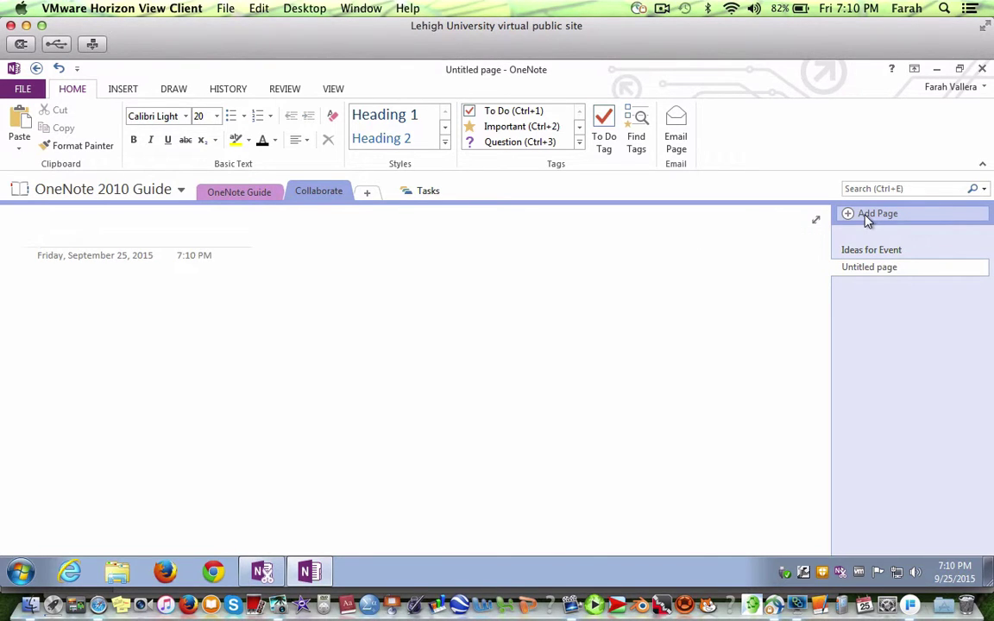
type("Contacts")
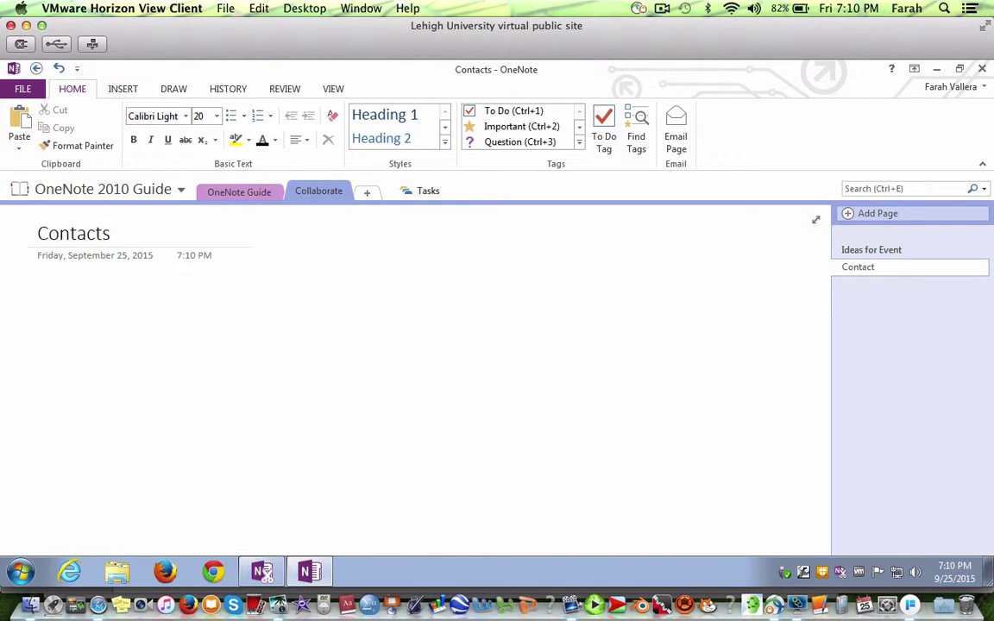
key("ctrl+n")
type("Ass")
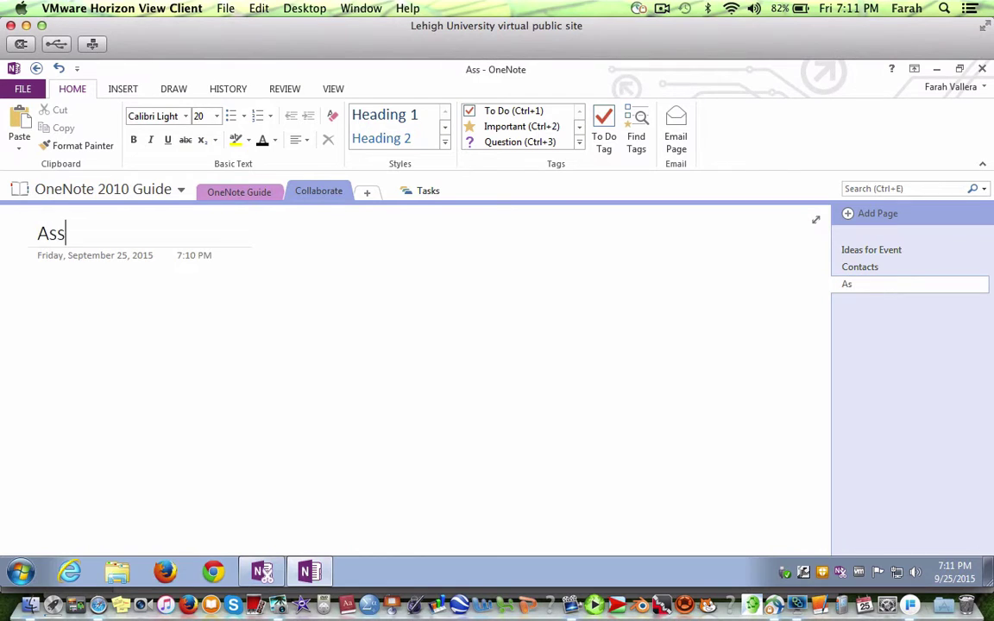
type("ignments")
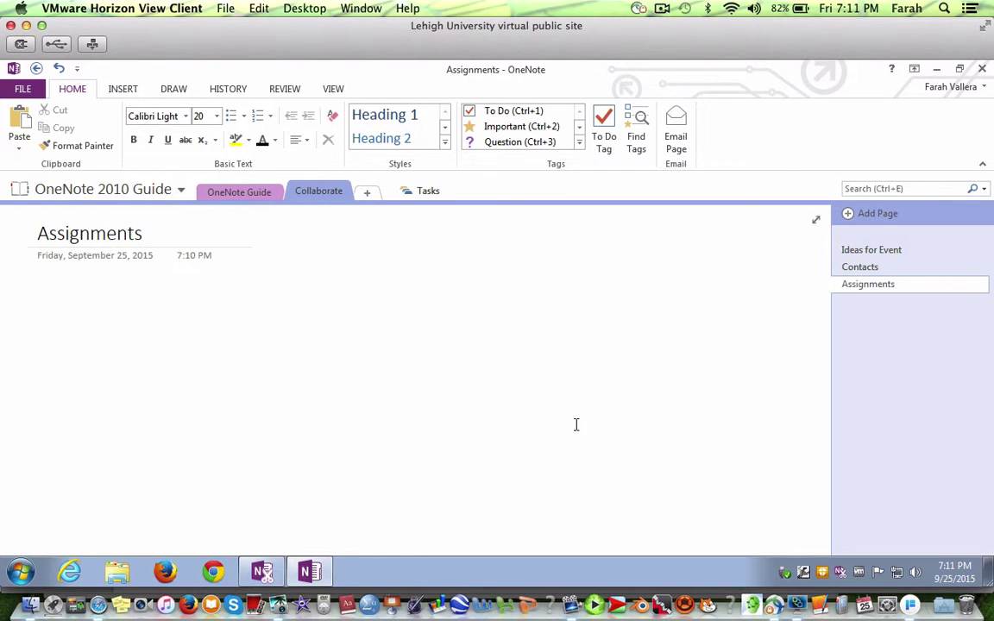
key("Return")
right_click(860, 289)
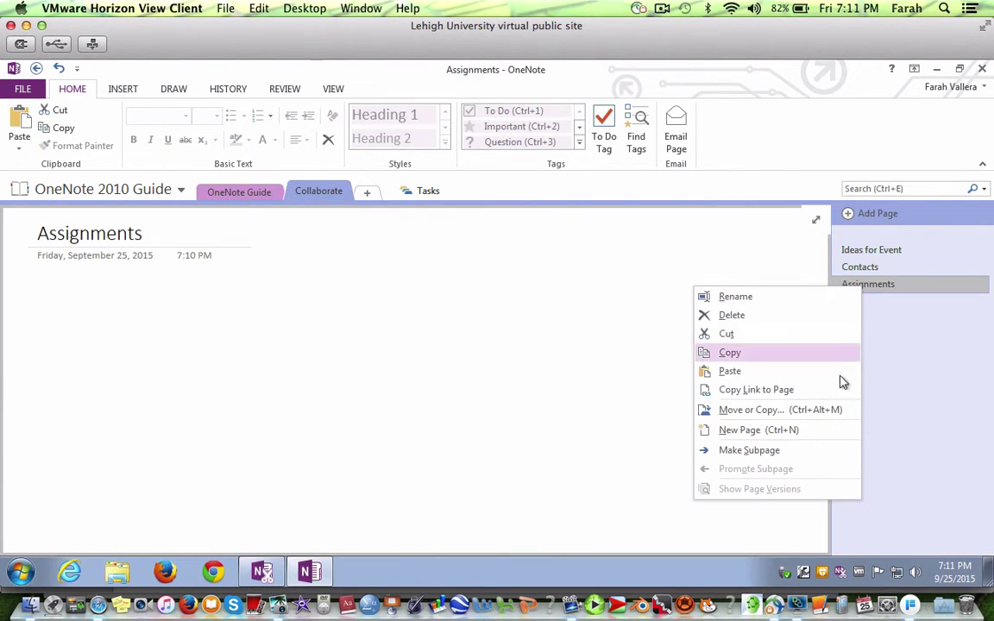
left_click(827, 453)
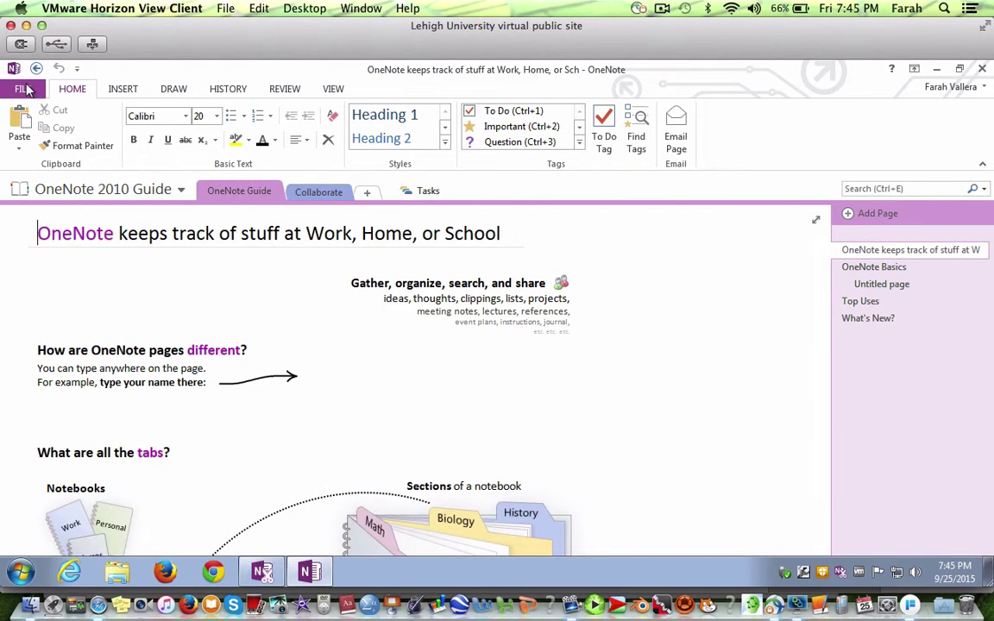
Create 'Tutorial Notebook' in the Notebooks folder of OneDrive - Lehigh University, declining to share it.
left_click(25, 89)
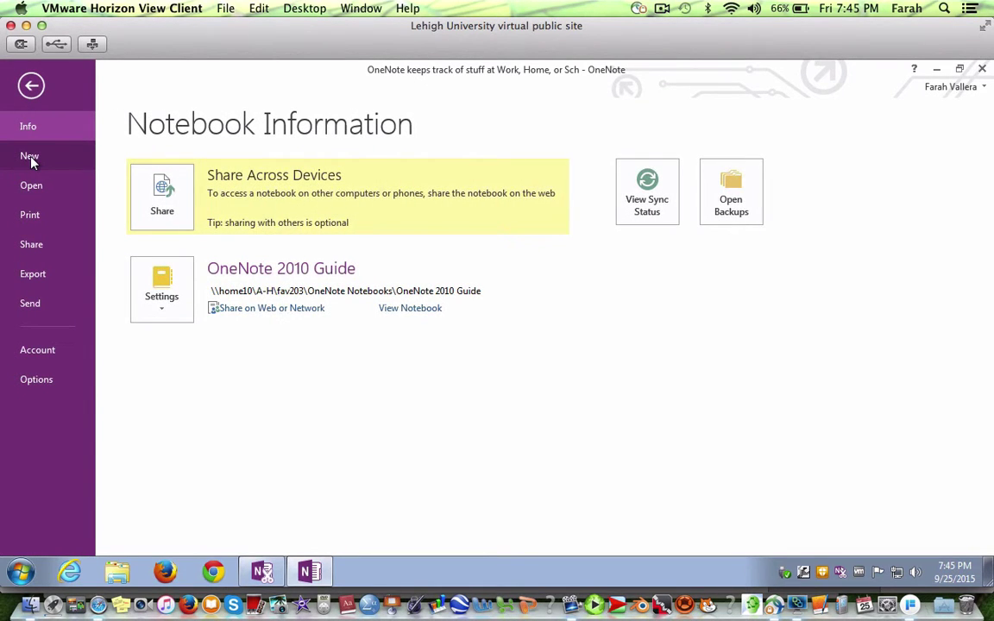
left_click(30, 158)
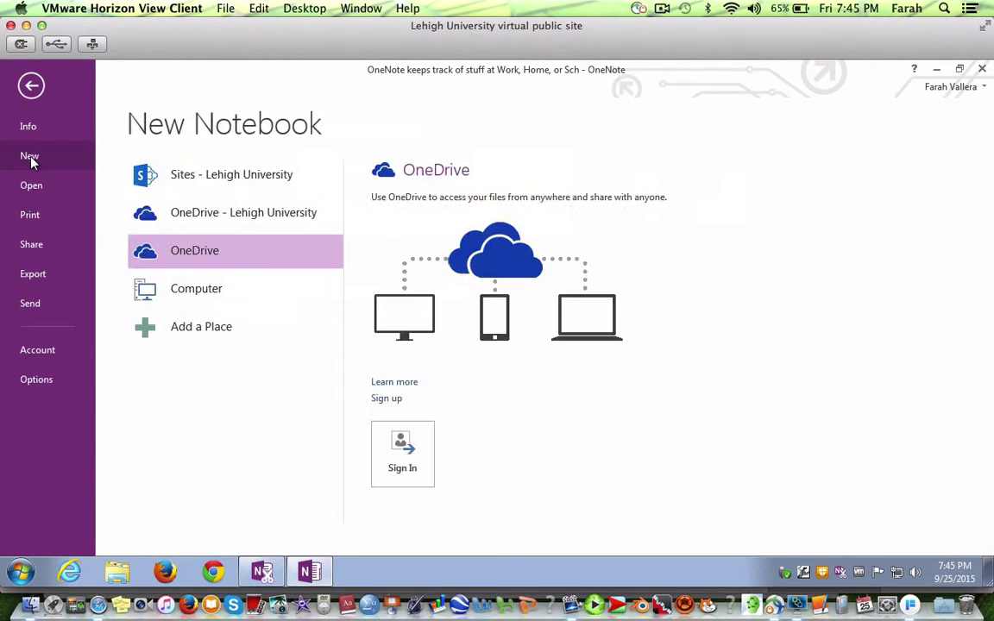
left_click(193, 219)
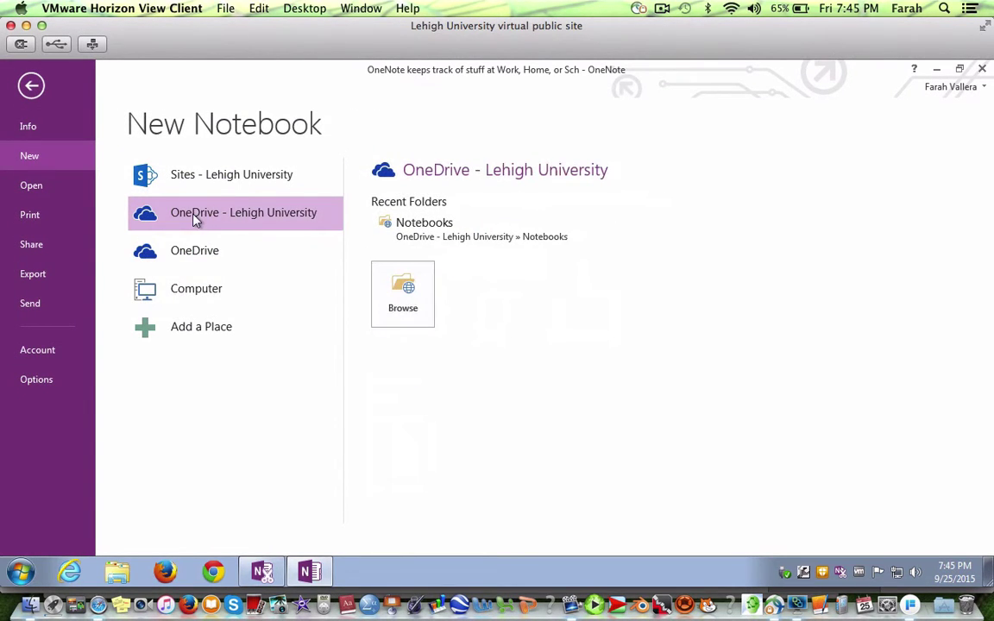
left_click(415, 226)
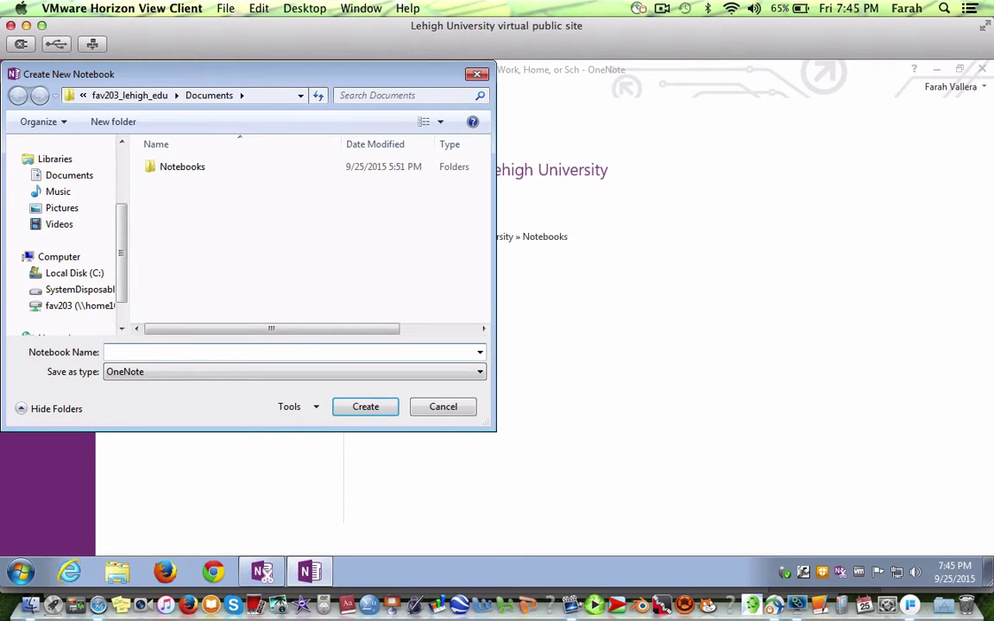
type("Tutorial Notebook")
left_click(375, 418)
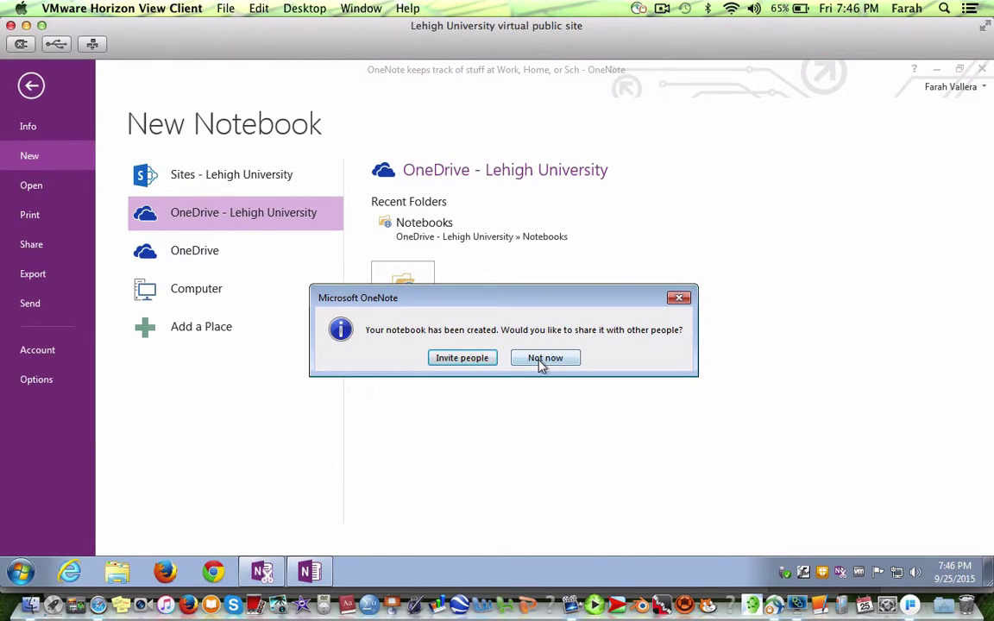
left_click(545, 358)
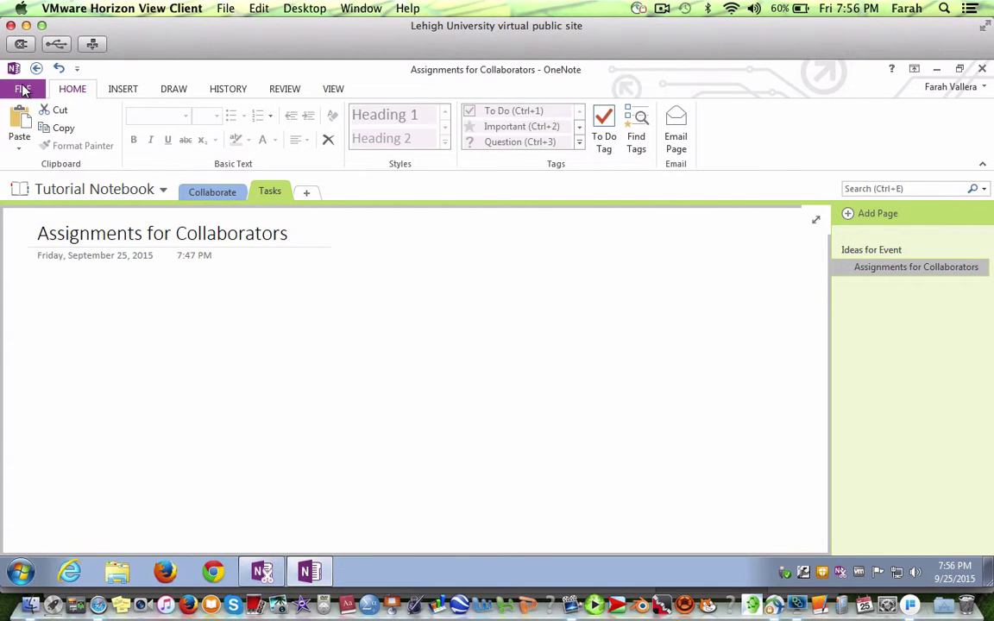
Open the FILE backstage view listing OneNote 2010 Guide and Tutorial Notebook.
left_click(22, 89)
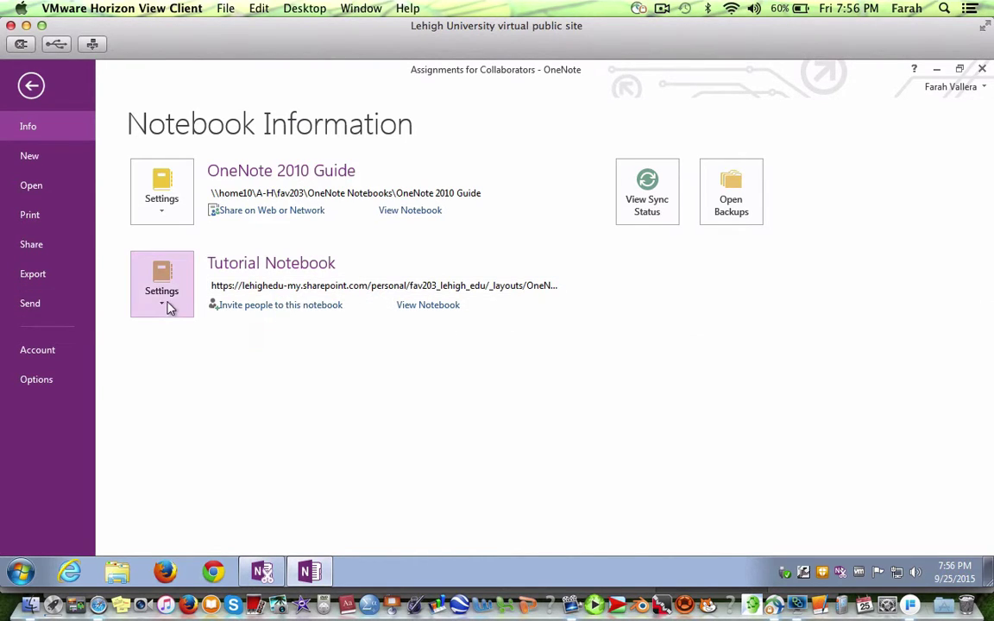
Invite a collaborator's e-mail with Can edit and 'Feel free to make changes!', no sign-in required.
left_click(164, 293)
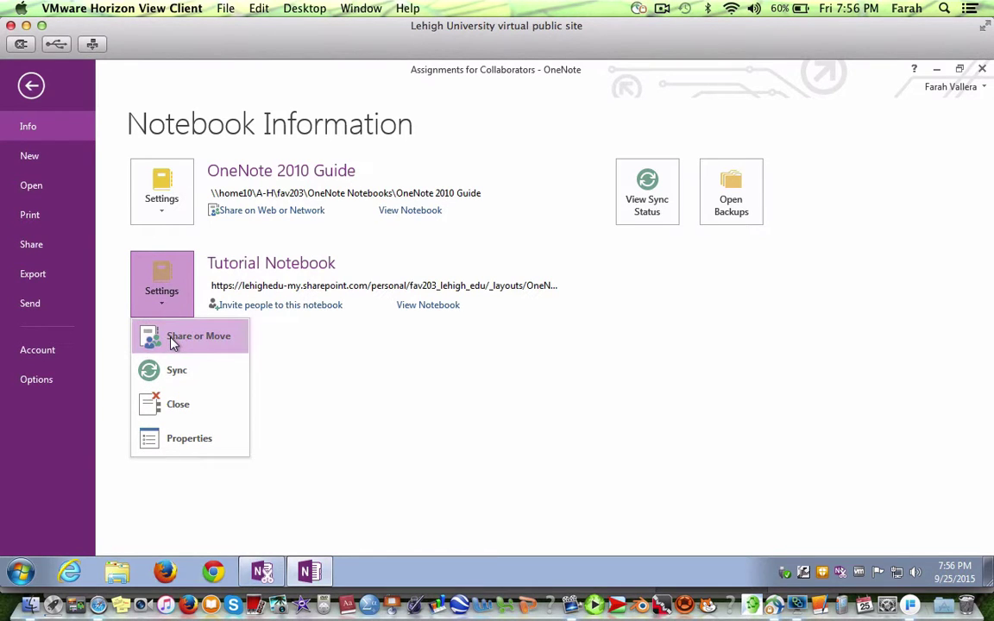
left_click(173, 338)
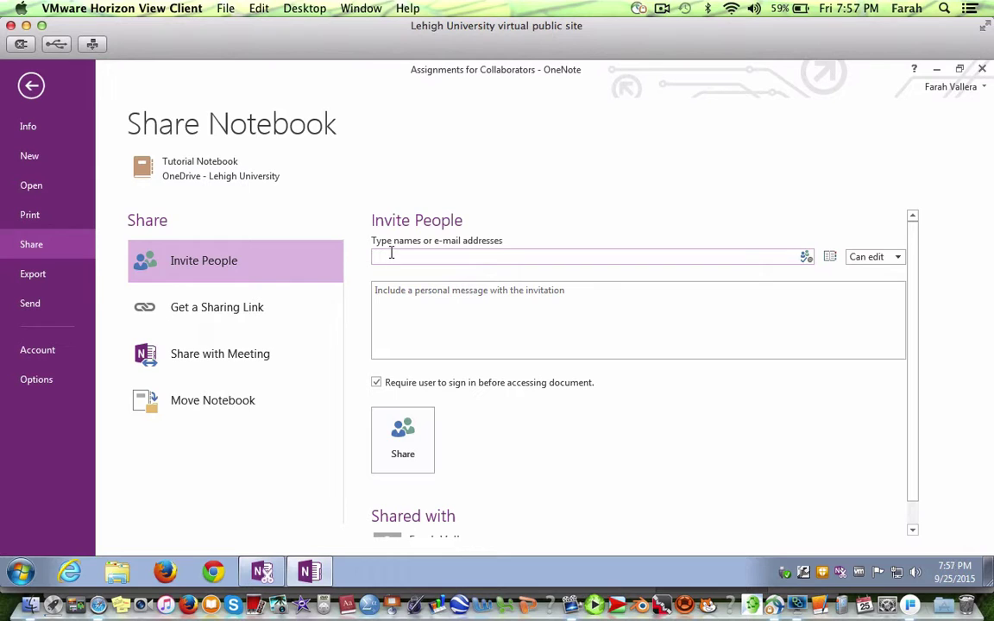
left_click(897, 259)
left_click(762, 295)
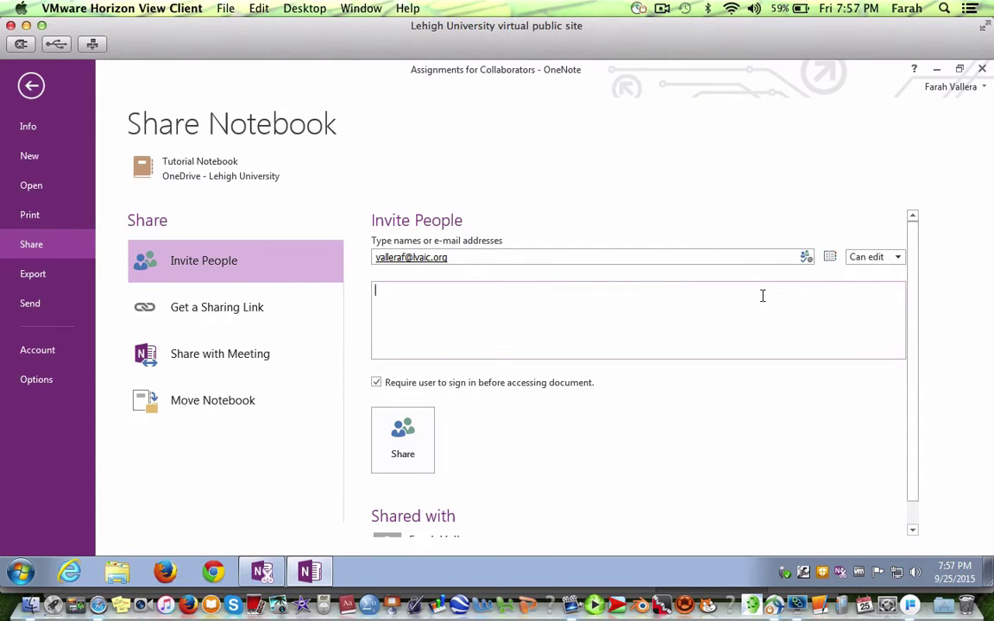
type("Feel free to make changes!")
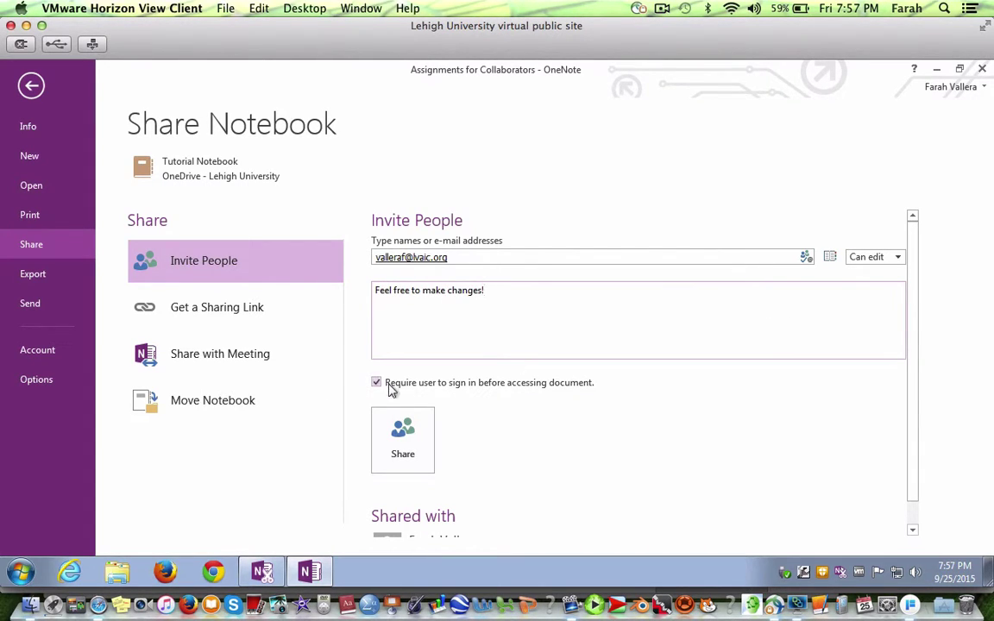
left_click(377, 382)
left_click(398, 441)
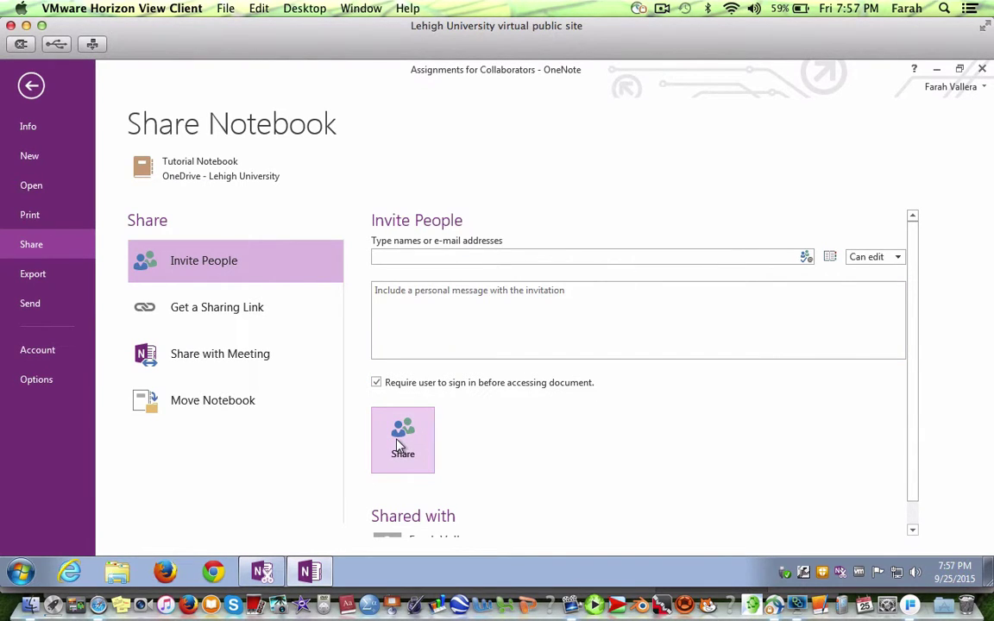
Under Get a Sharing Link, create the View Link for Tutorial Notebook.
left_click(249, 311)
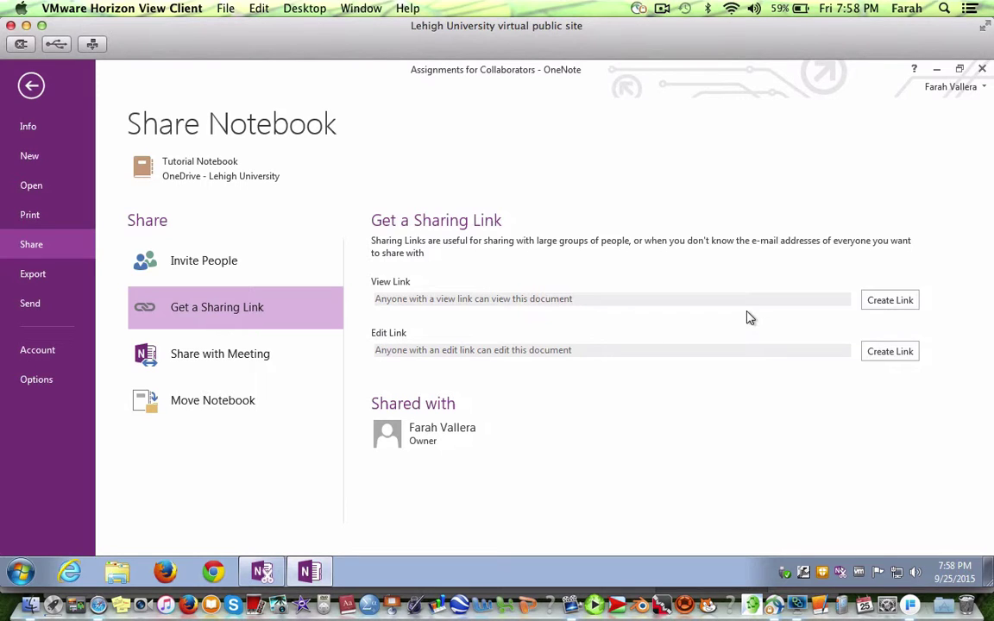
left_click(890, 302)
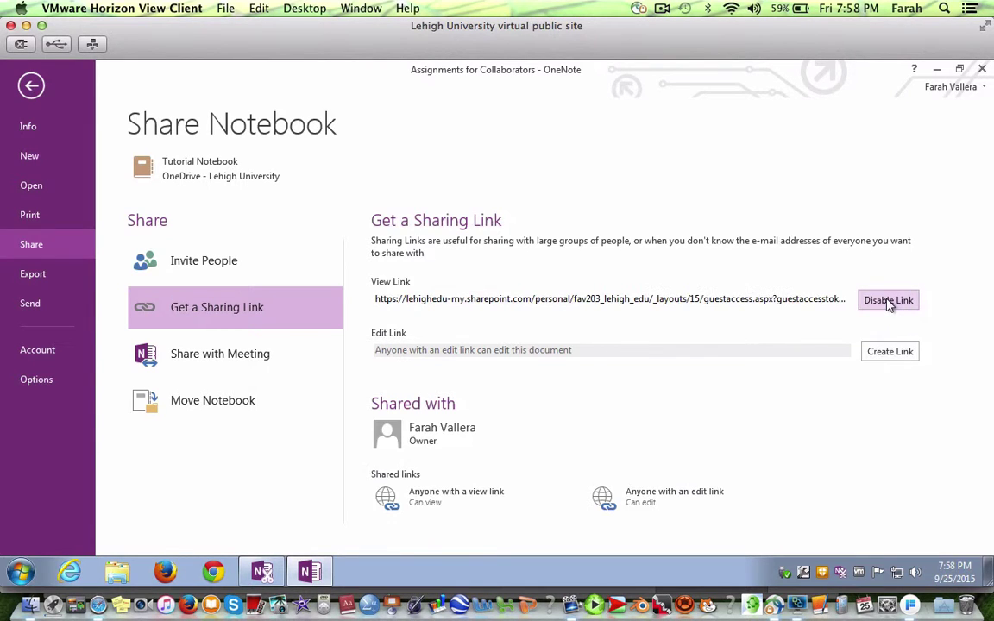